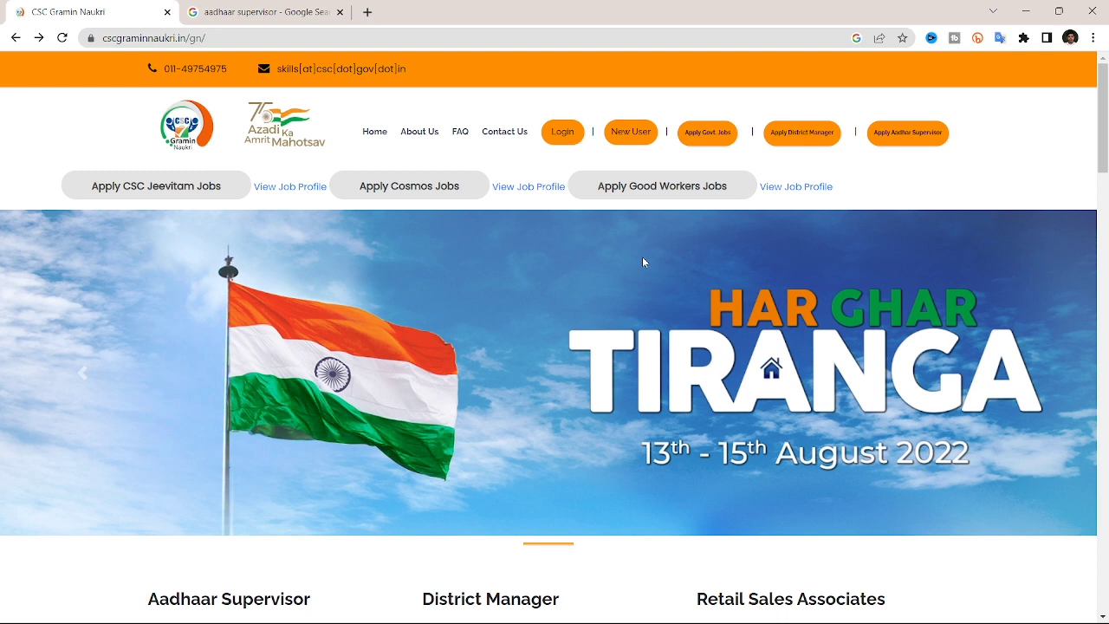
Step: Look over the home page's application options and the Aadhaar Supervisor vacancy poster
scroll(644, 263, down, 3)
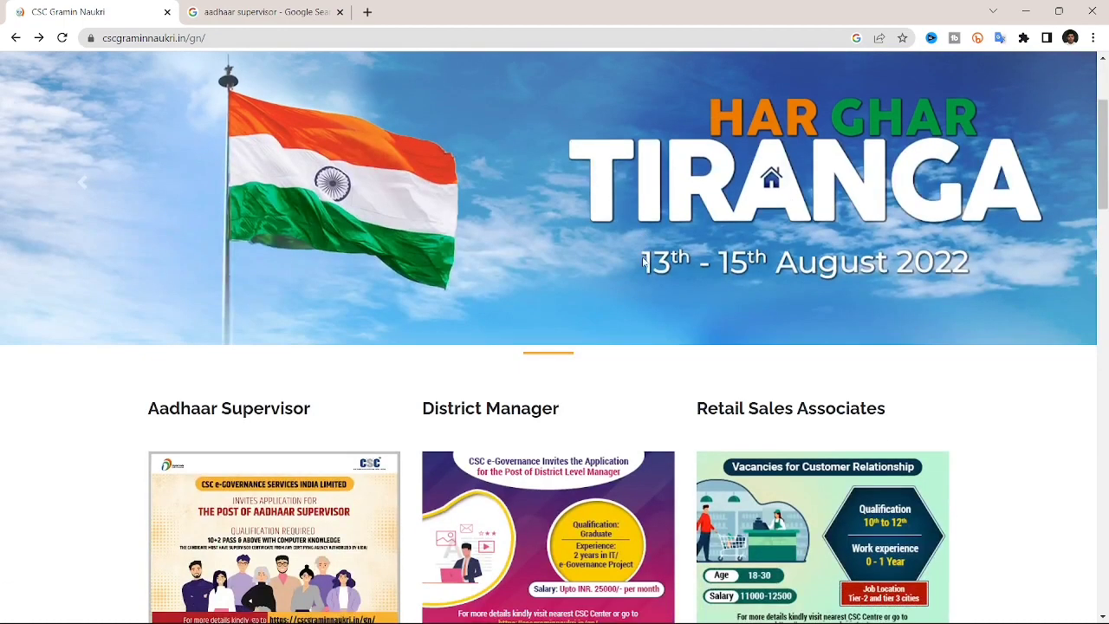
scroll(222, 334, up, 1)
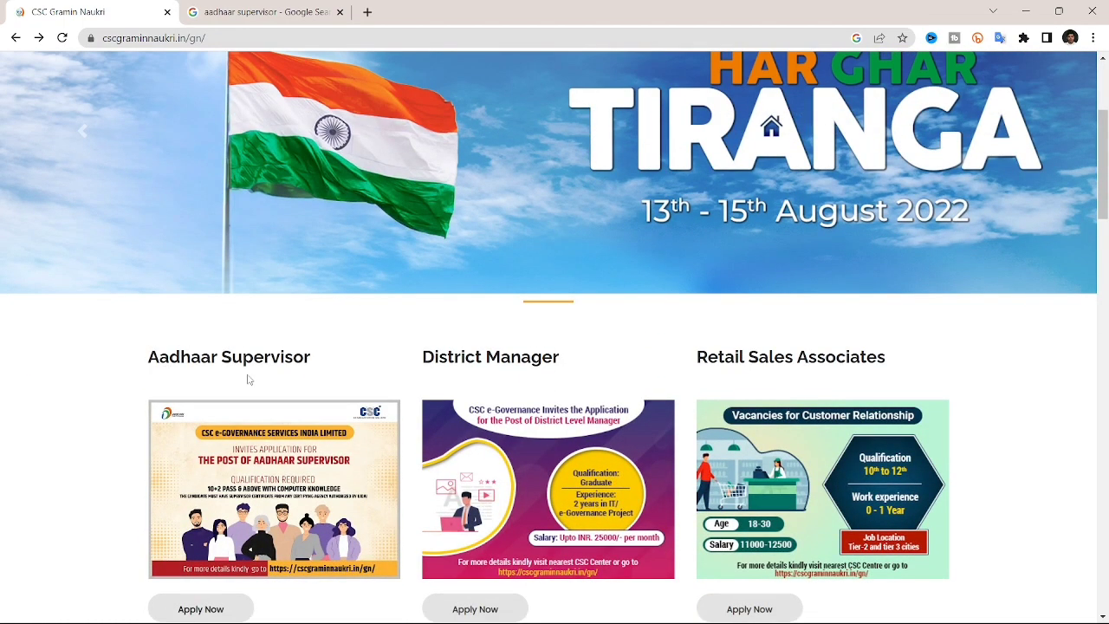
scroll(250, 380, up, 3)
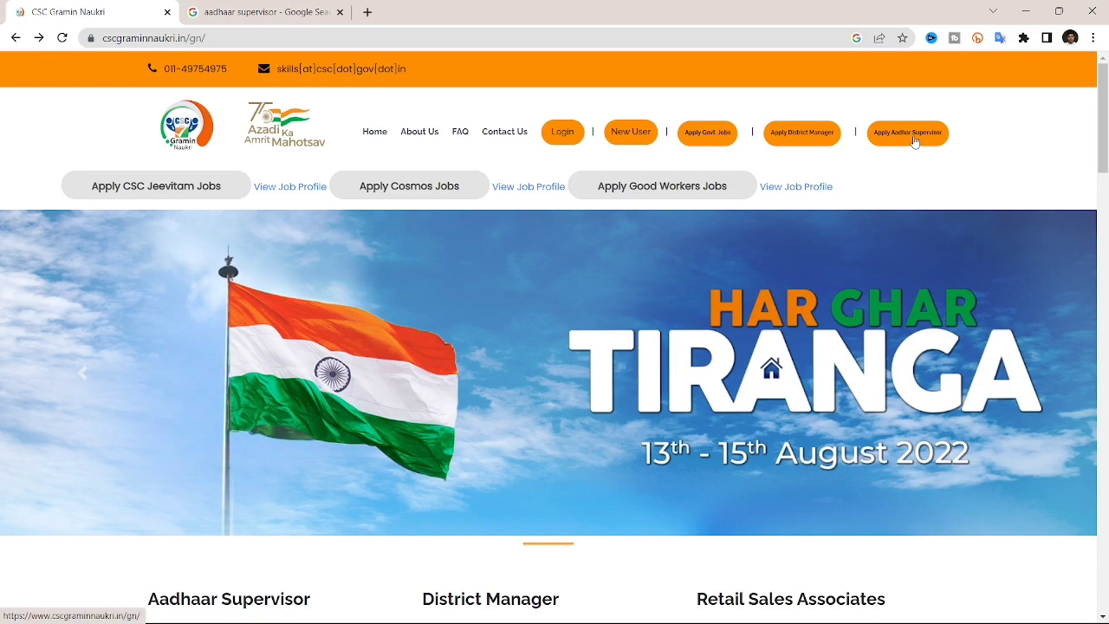
scroll(320, 442, down, 3)
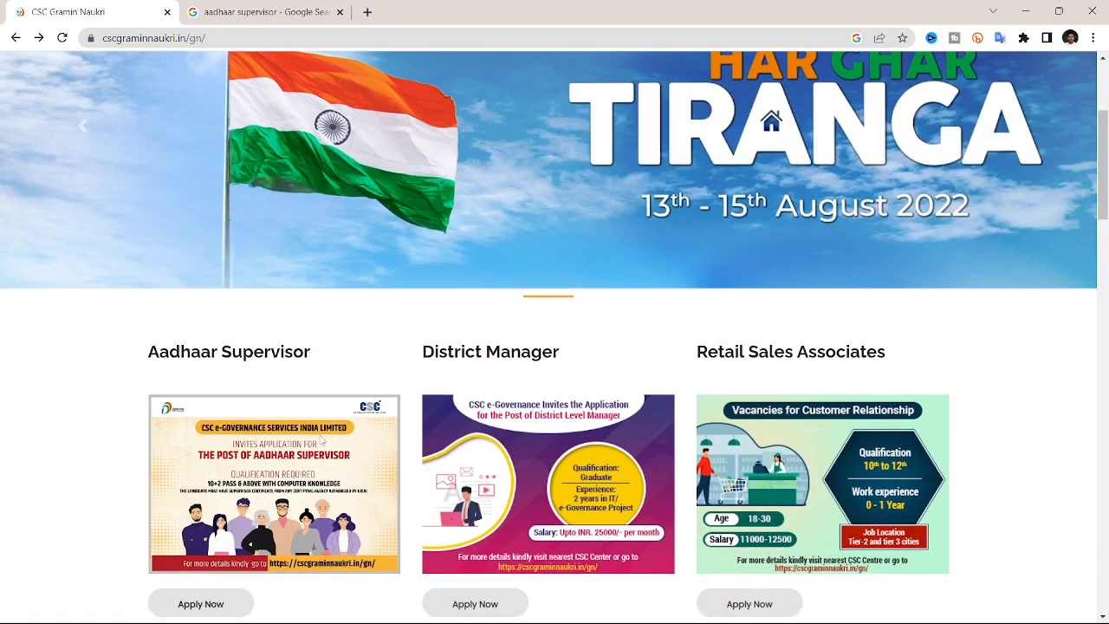
scroll(314, 454, down, 1)
scroll(218, 478, up, 4)
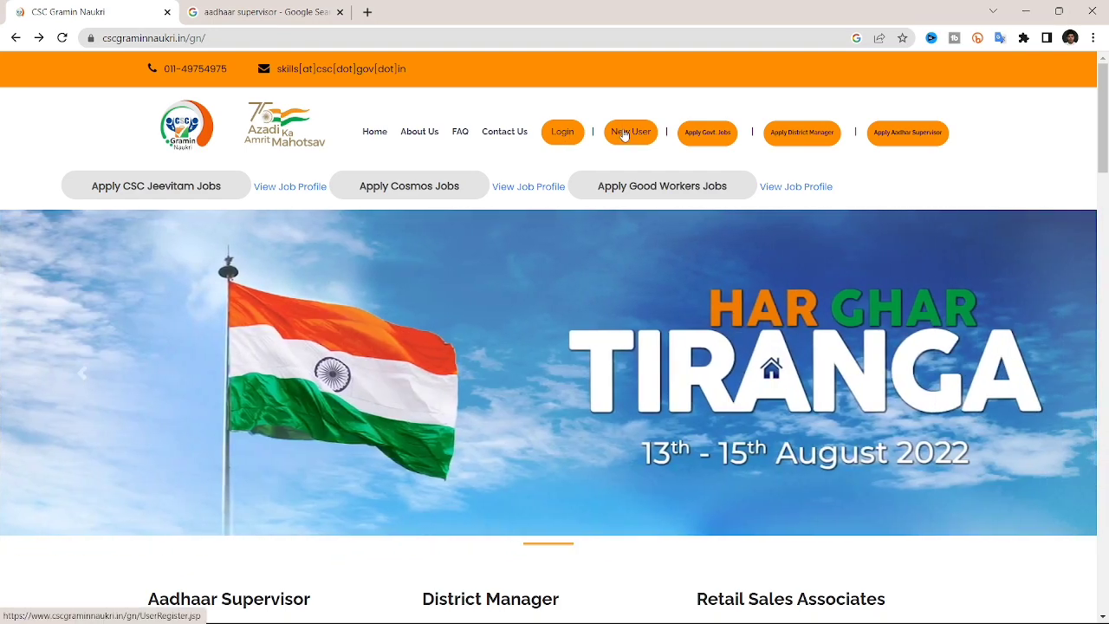
Step: Start a new user registration with the user type Job Seeker and the applicant's mobile number
click(623, 134)
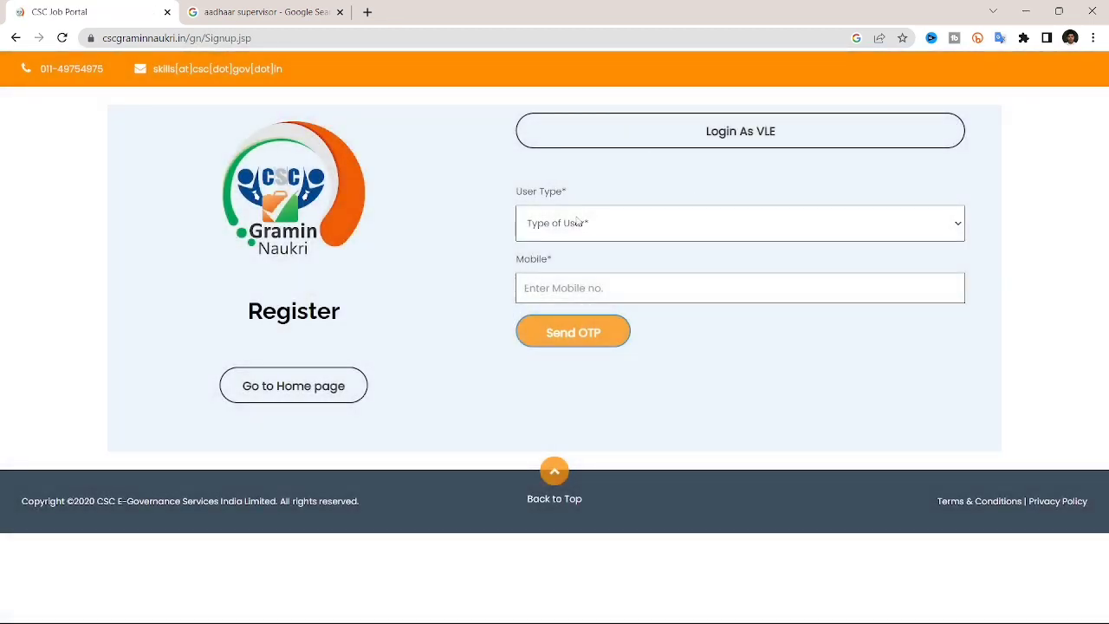
click(575, 219)
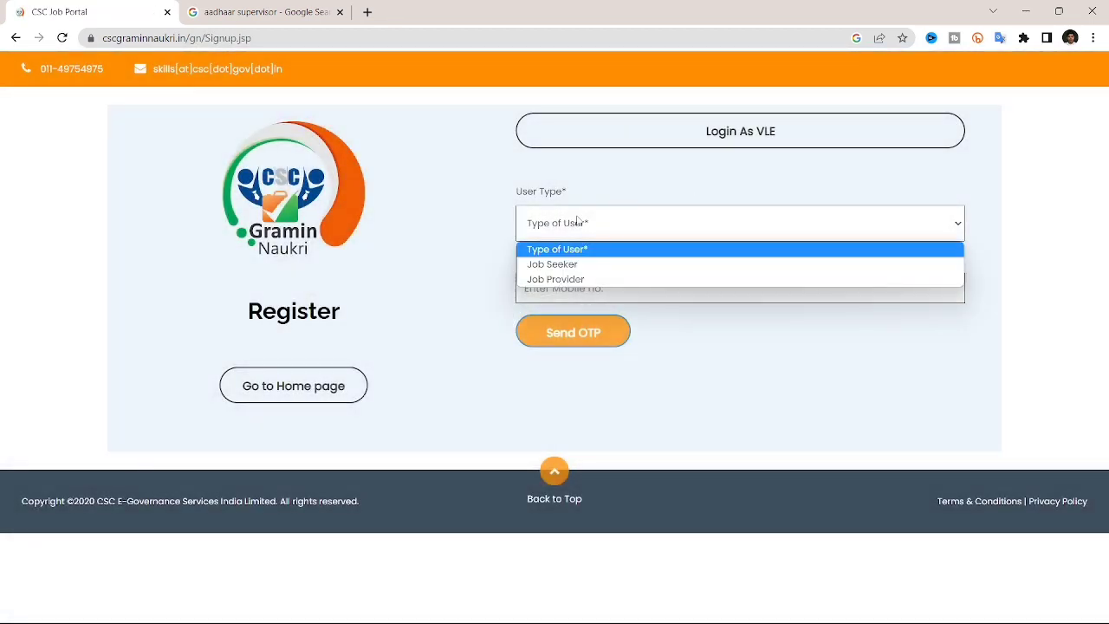
click(558, 265)
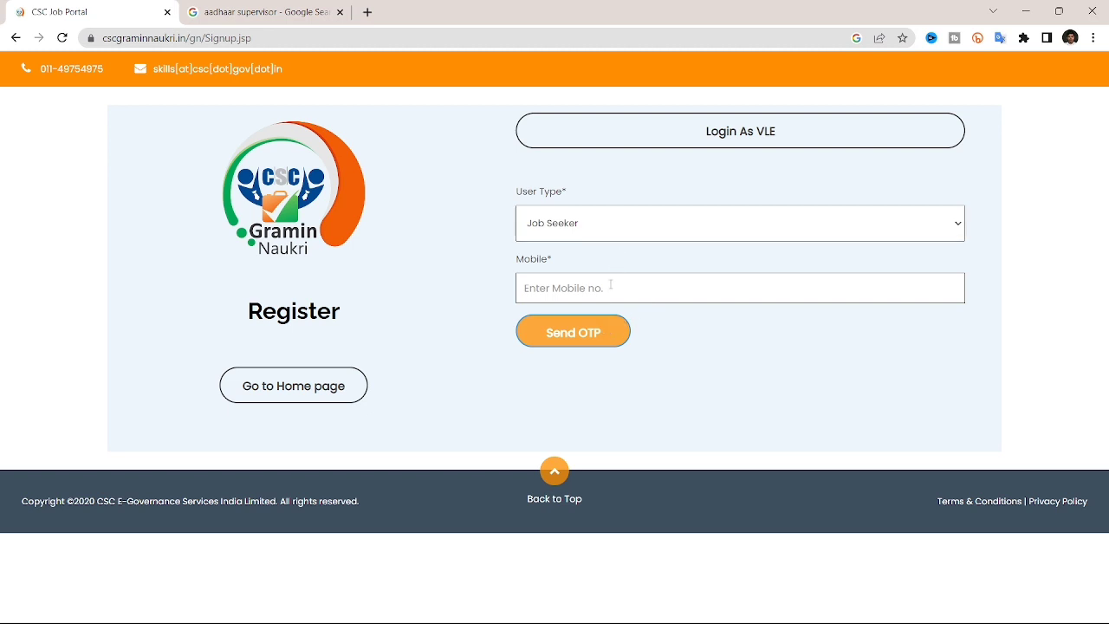
click(713, 291)
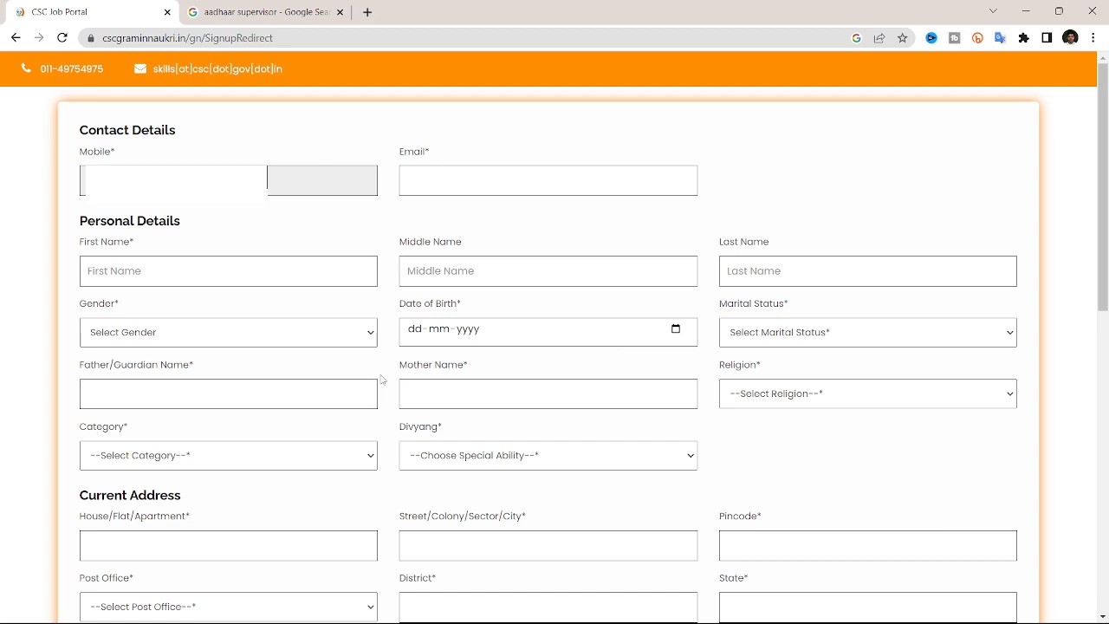
Step: Review the registration form's personal details and address fields down to the Education/ Skill/ Experience section
scroll(382, 379, down, 2)
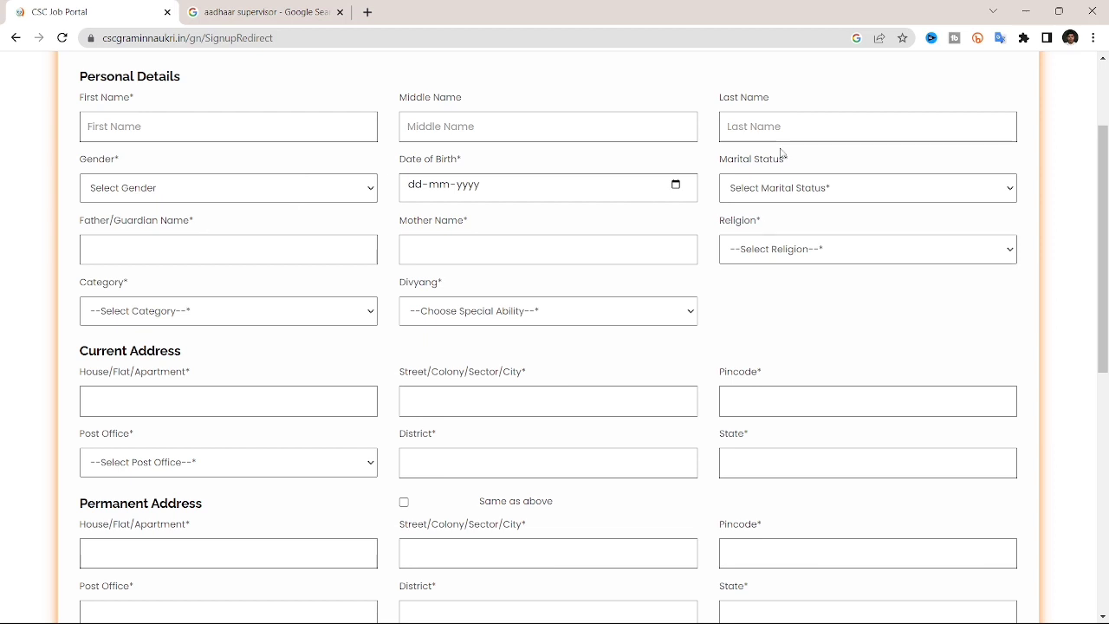
scroll(483, 239, down, 2)
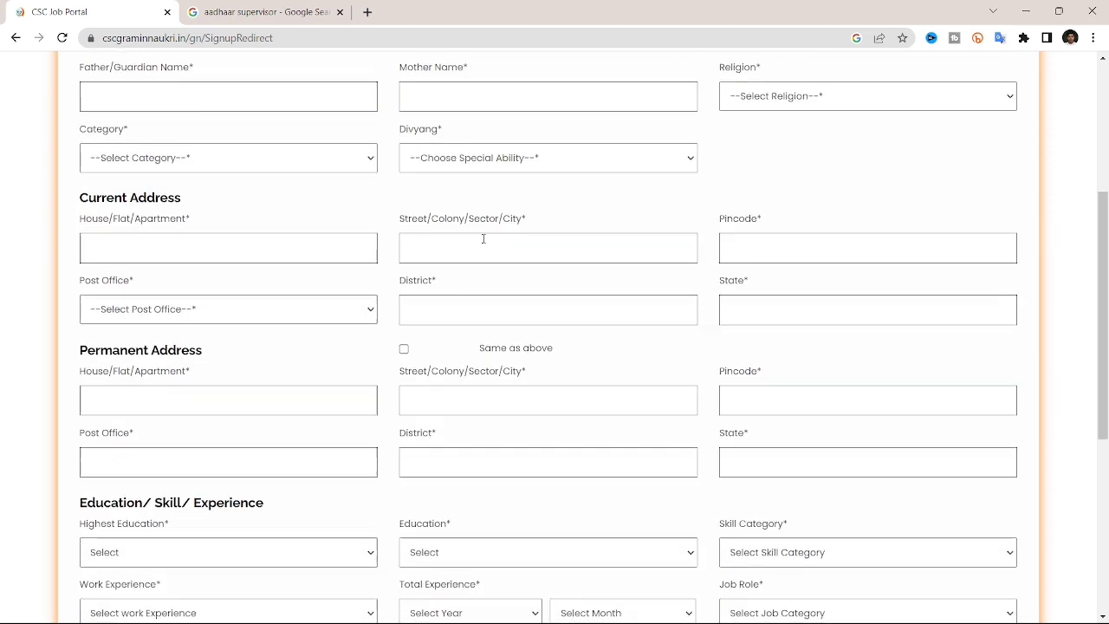
scroll(483, 239, down, 1)
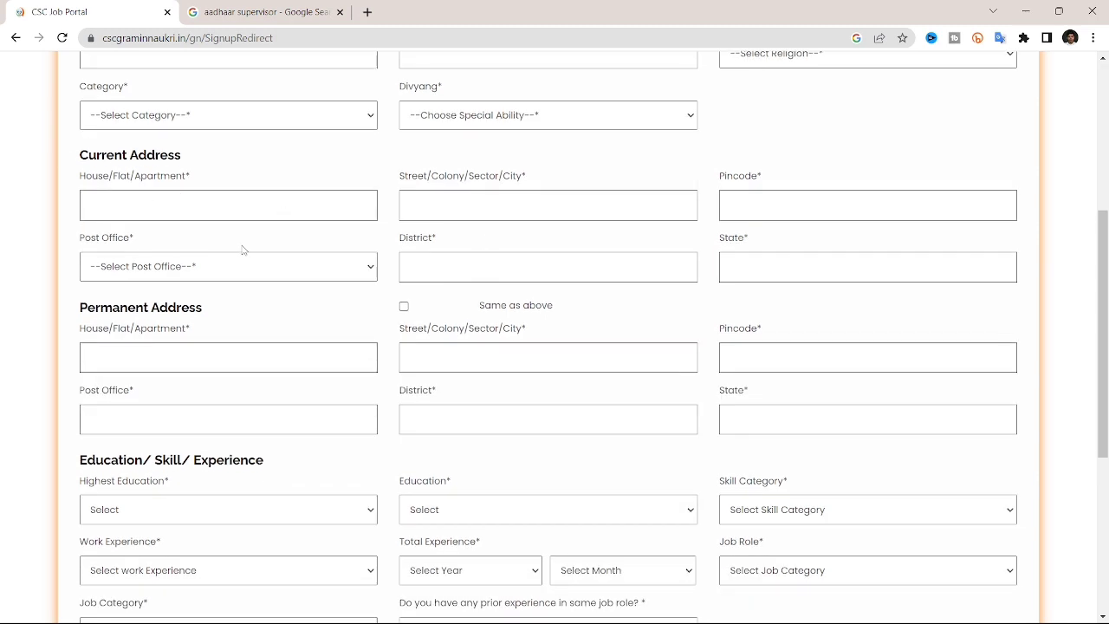
scroll(242, 250, down, 1)
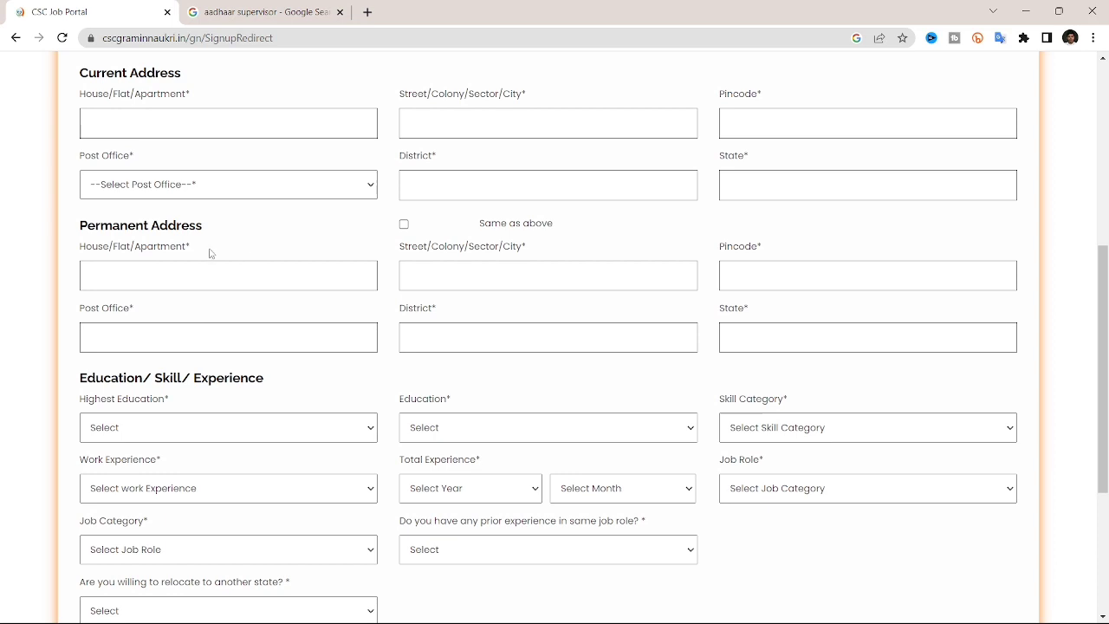
scroll(108, 250, down, 2)
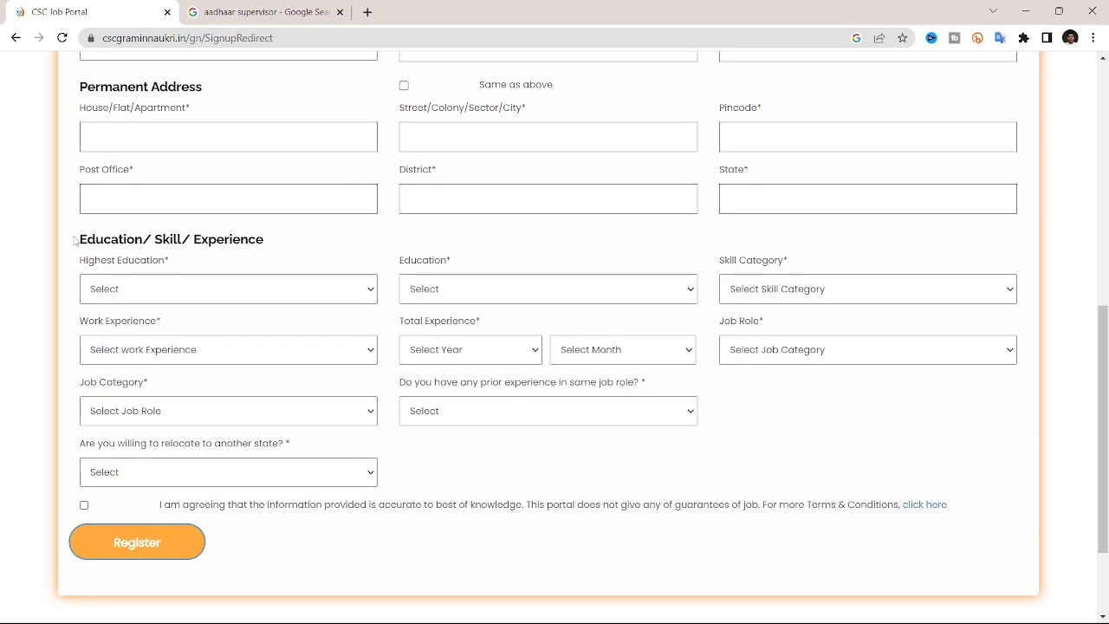
drag(76, 242, 274, 247)
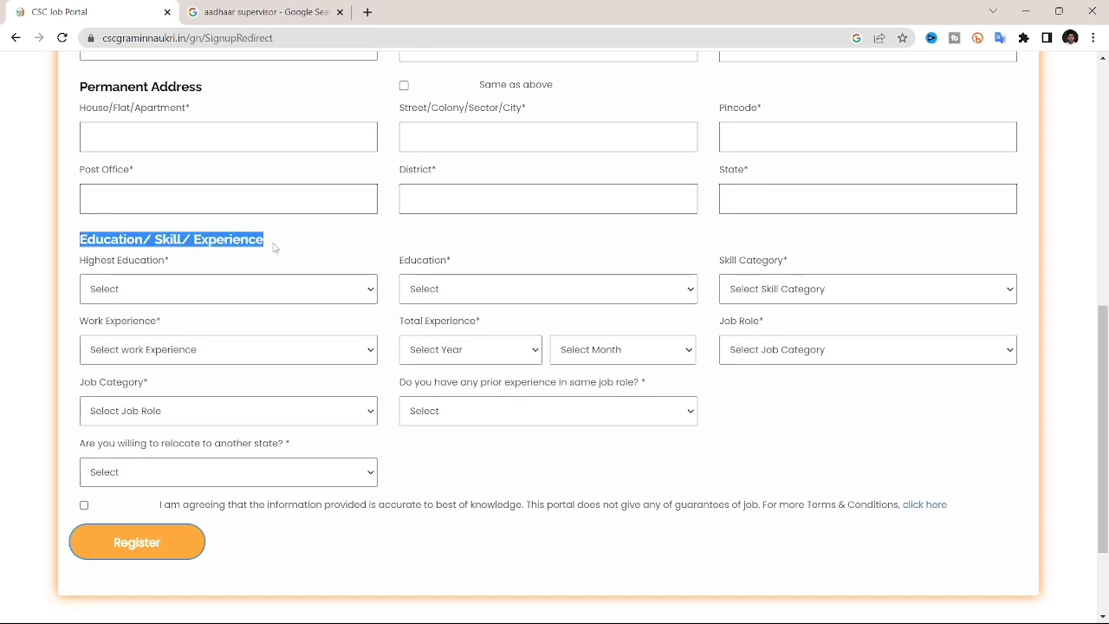
Step: Set the highest education to 12th, the education to HSC 12th Class and the skill category to Skilled
click(239, 289)
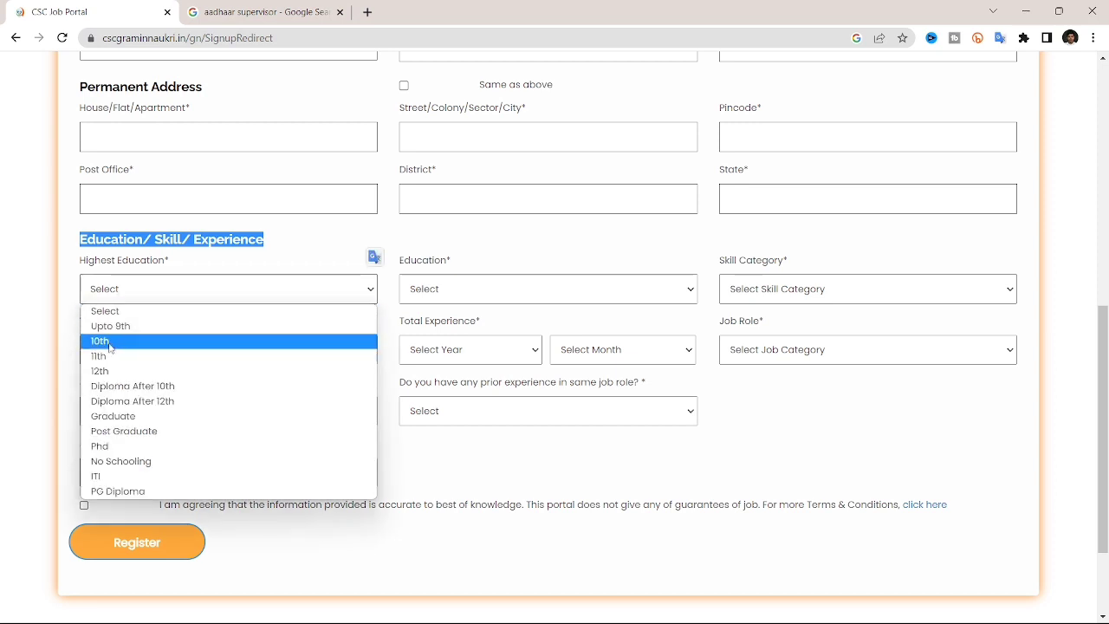
click(138, 372)
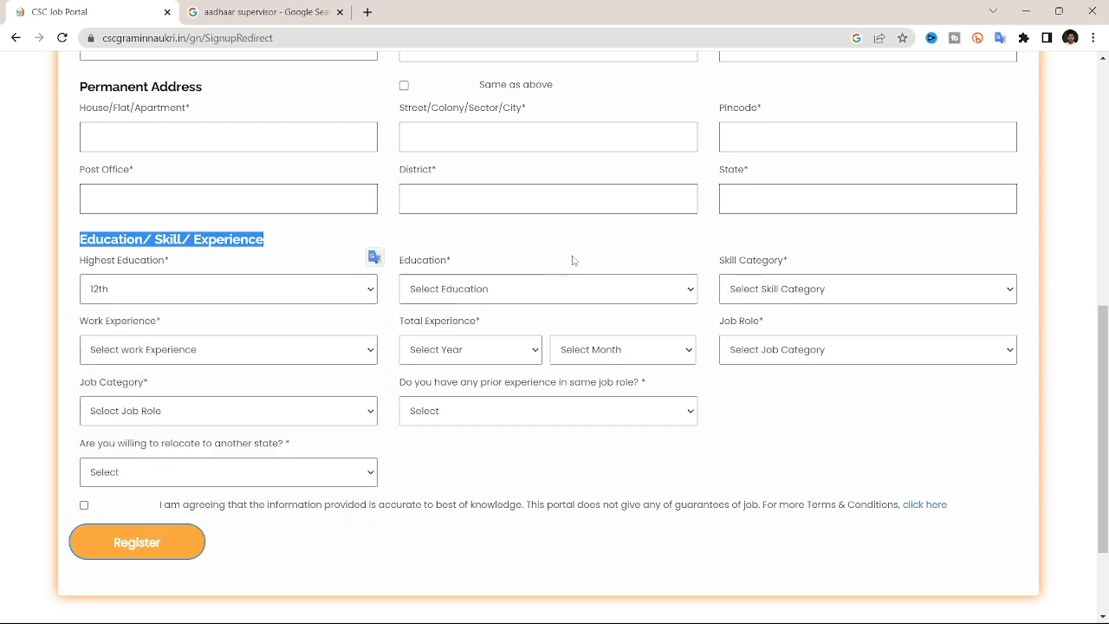
click(592, 293)
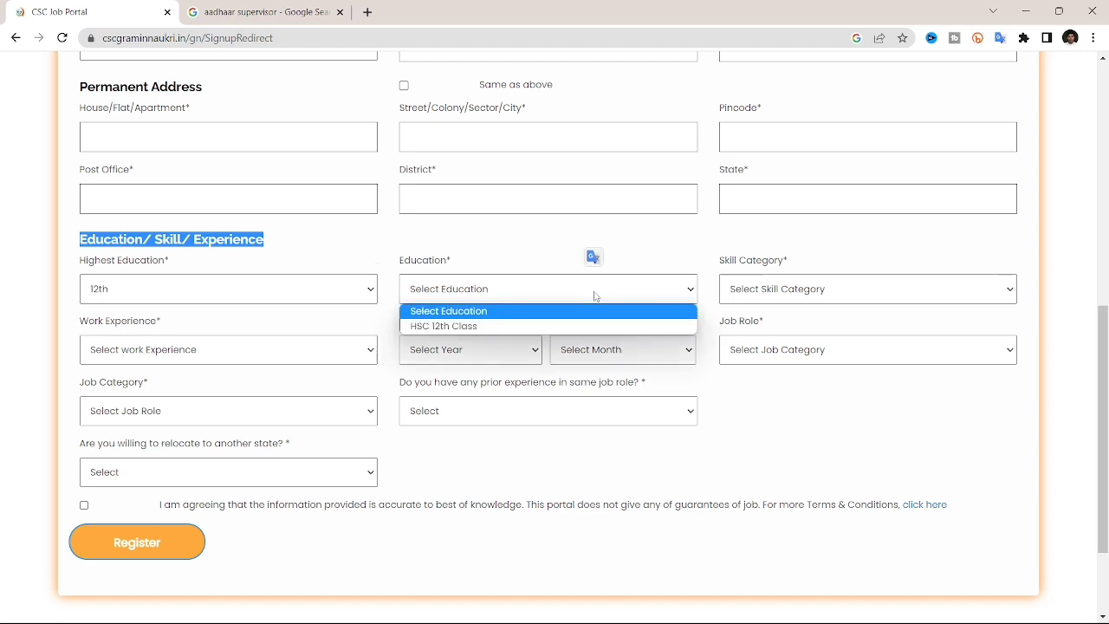
click(507, 326)
click(842, 289)
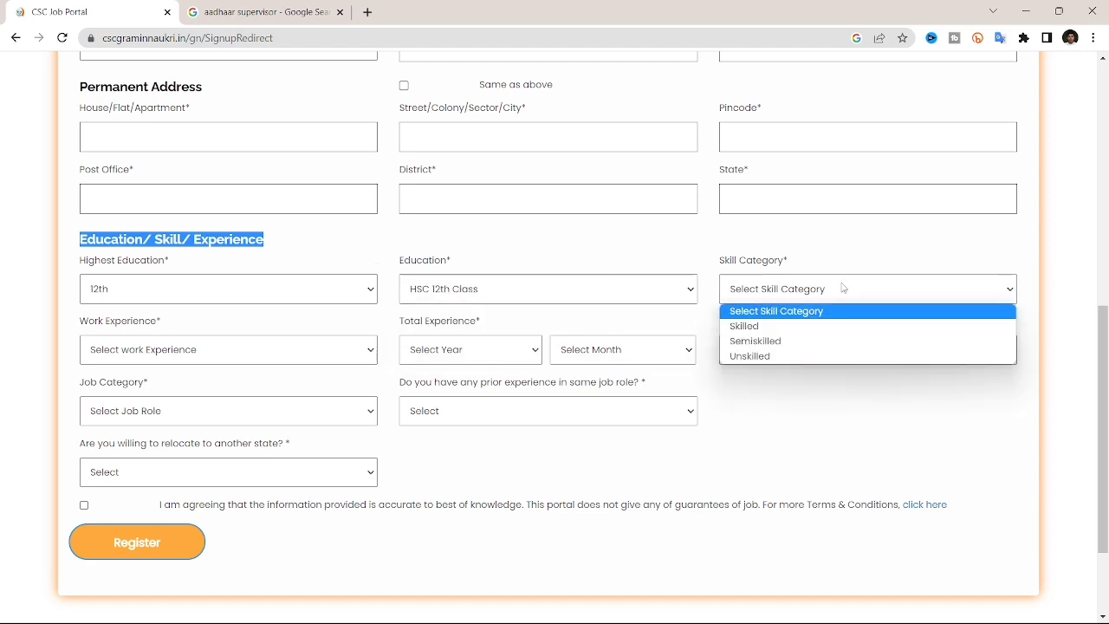
click(766, 327)
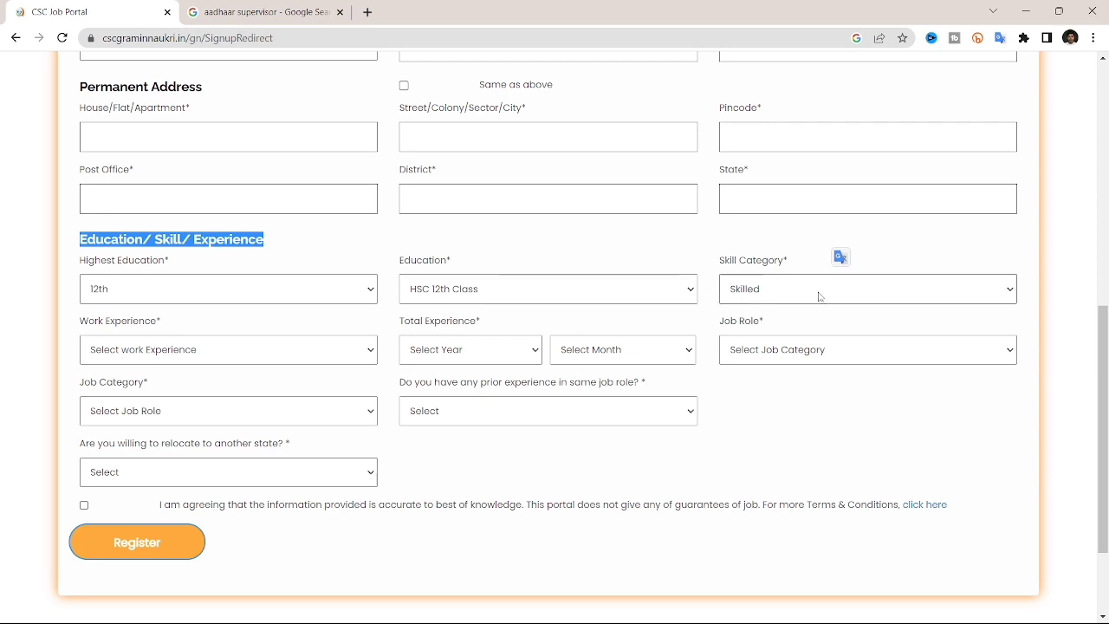
Step: Set the work experience to Fresher and browse the available job role options without choosing one
click(305, 357)
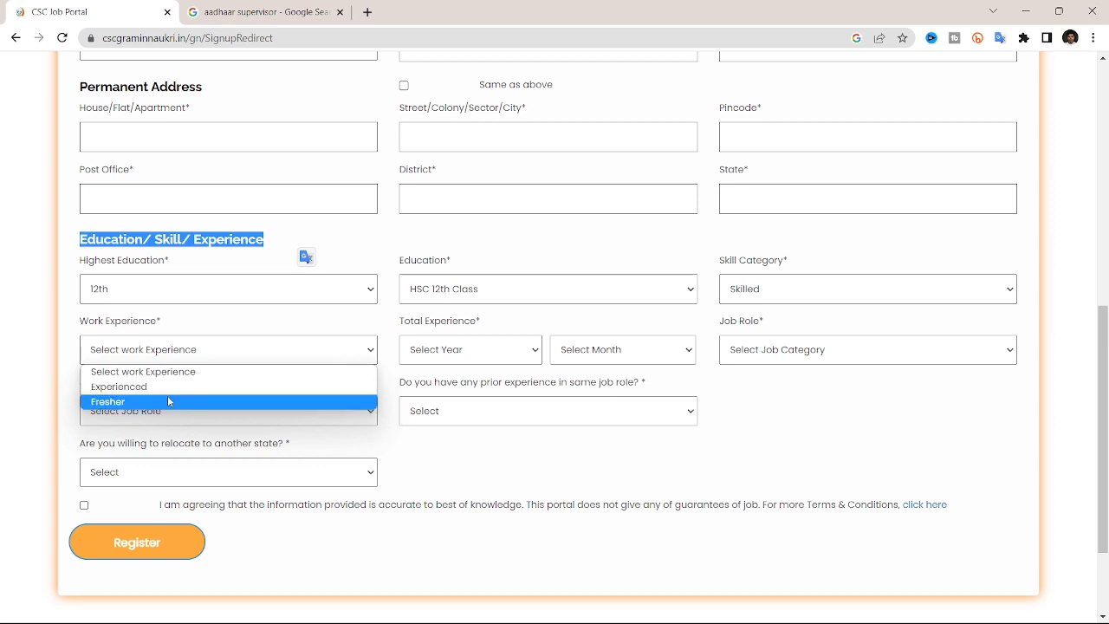
click(168, 398)
click(512, 362)
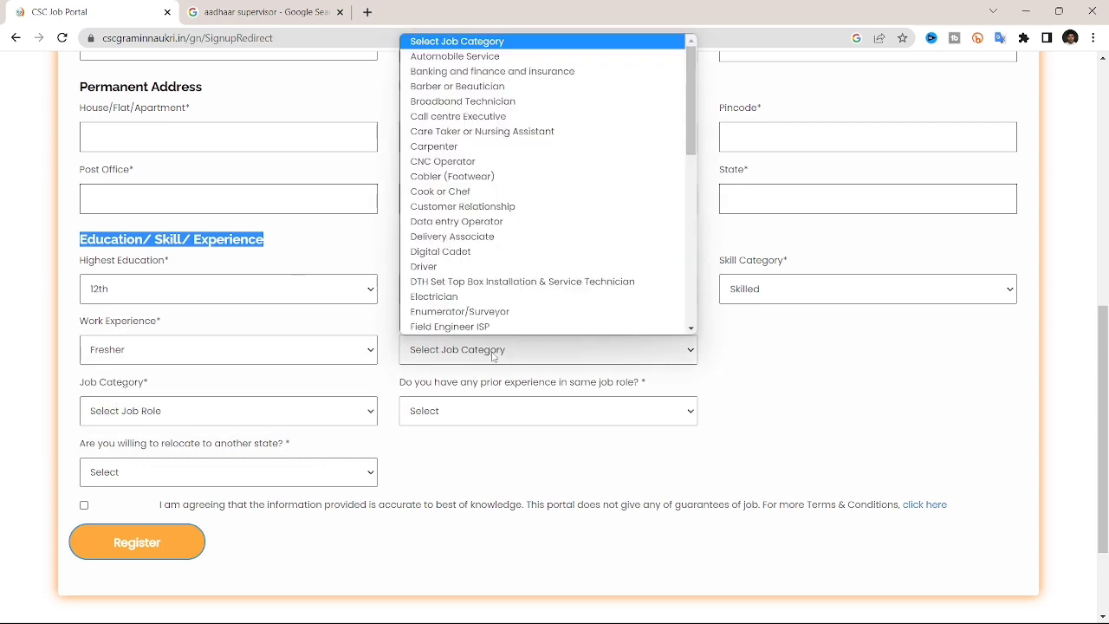
scroll(538, 238, down, 8)
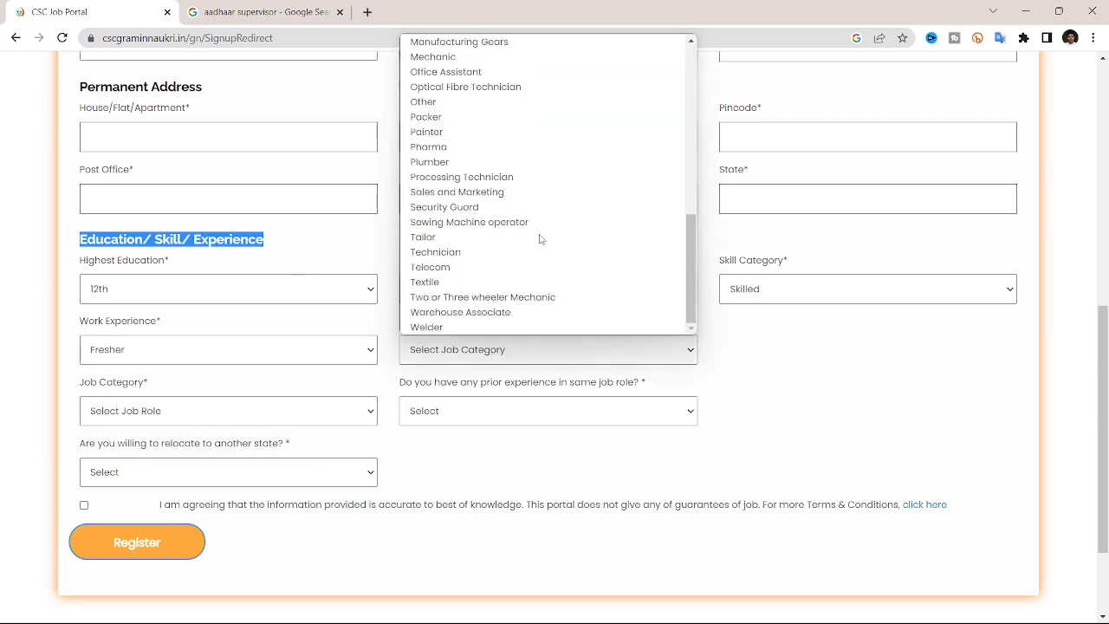
scroll(539, 238, up, 8)
click(829, 459)
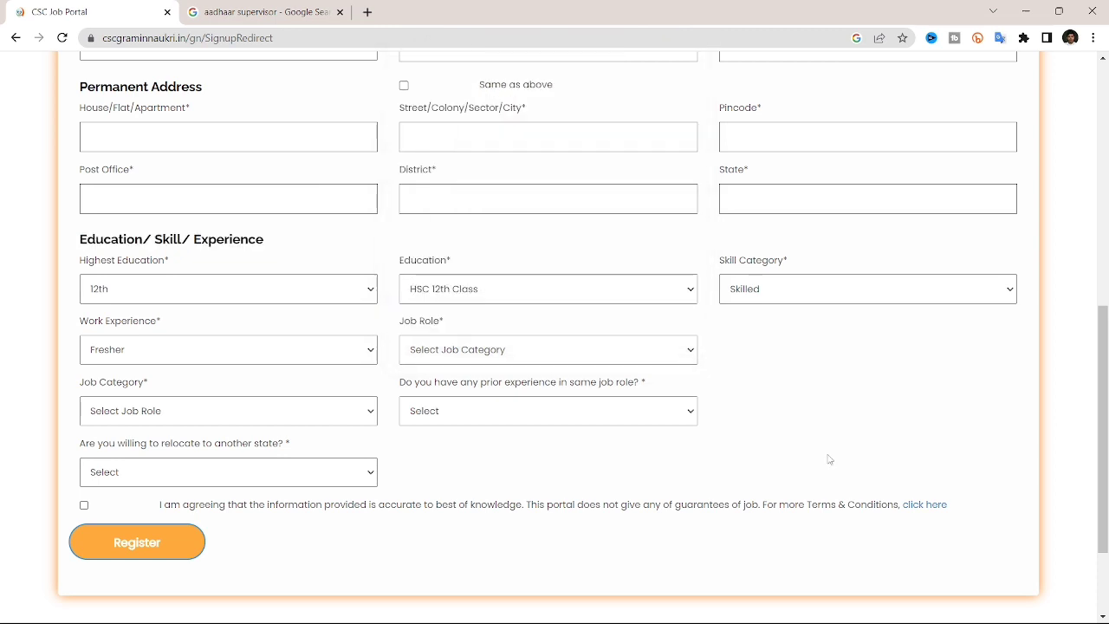
Step: Mark the agreement that the information provided in the registration form is accurate
scroll(829, 458, down, 3)
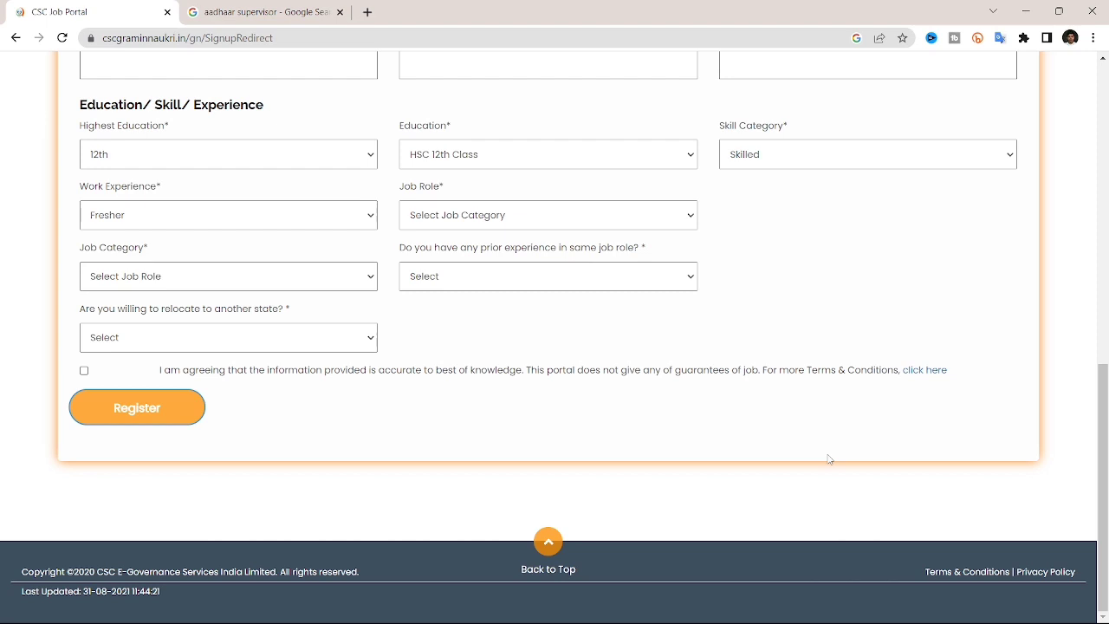
scroll(829, 459, up, 1)
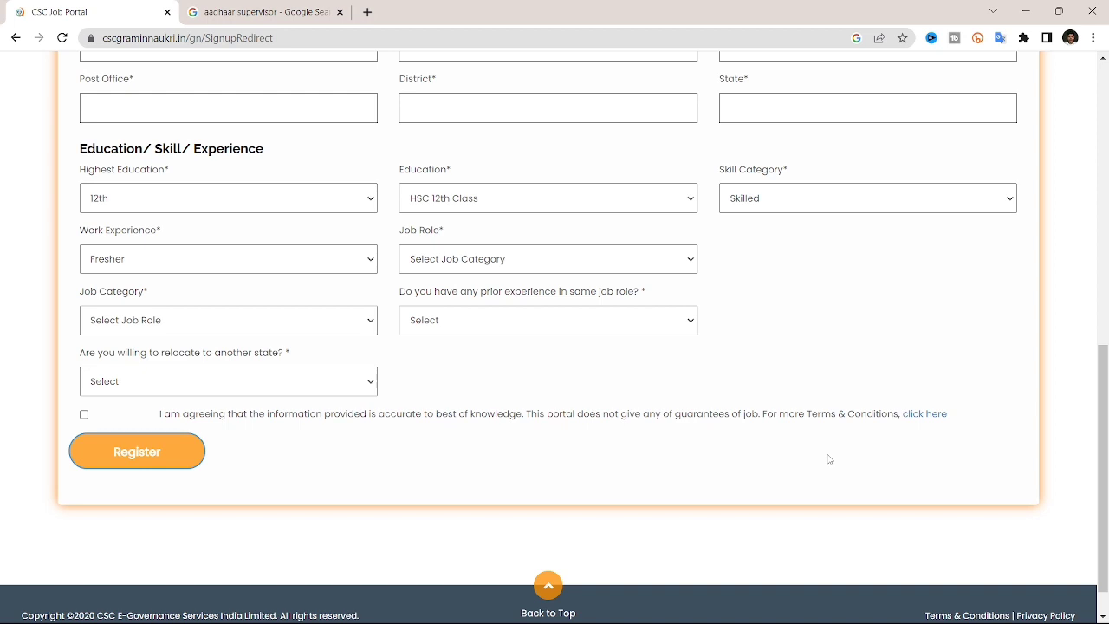
click(84, 415)
Step: Return to the home page and start the Aadhaar Supervisor application, reading and accepting its terms and conditions
click(15, 40)
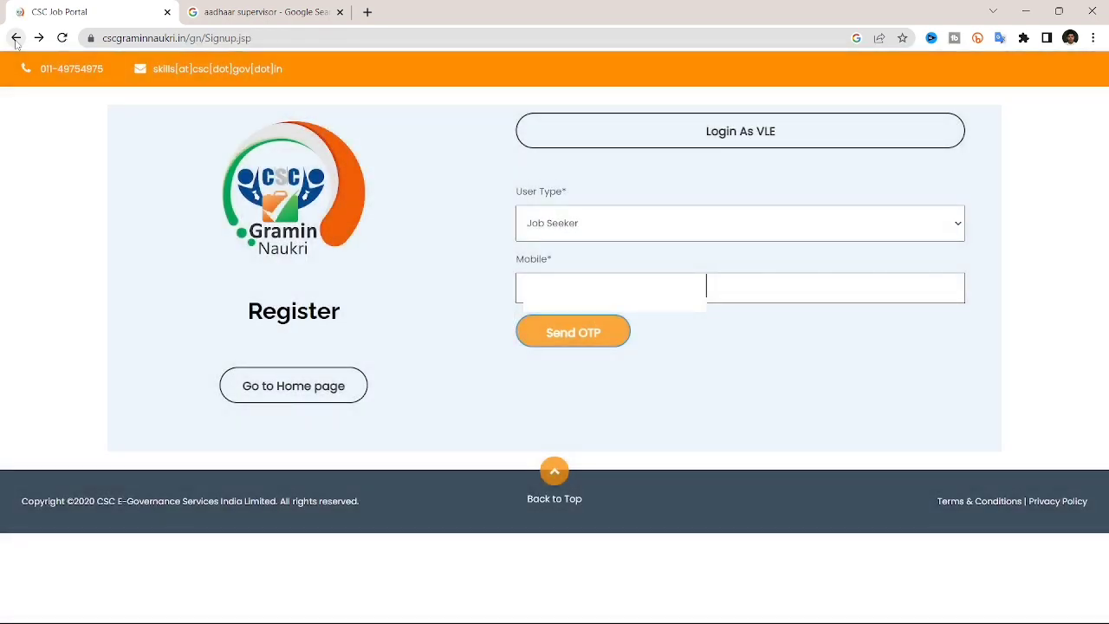
click(16, 39)
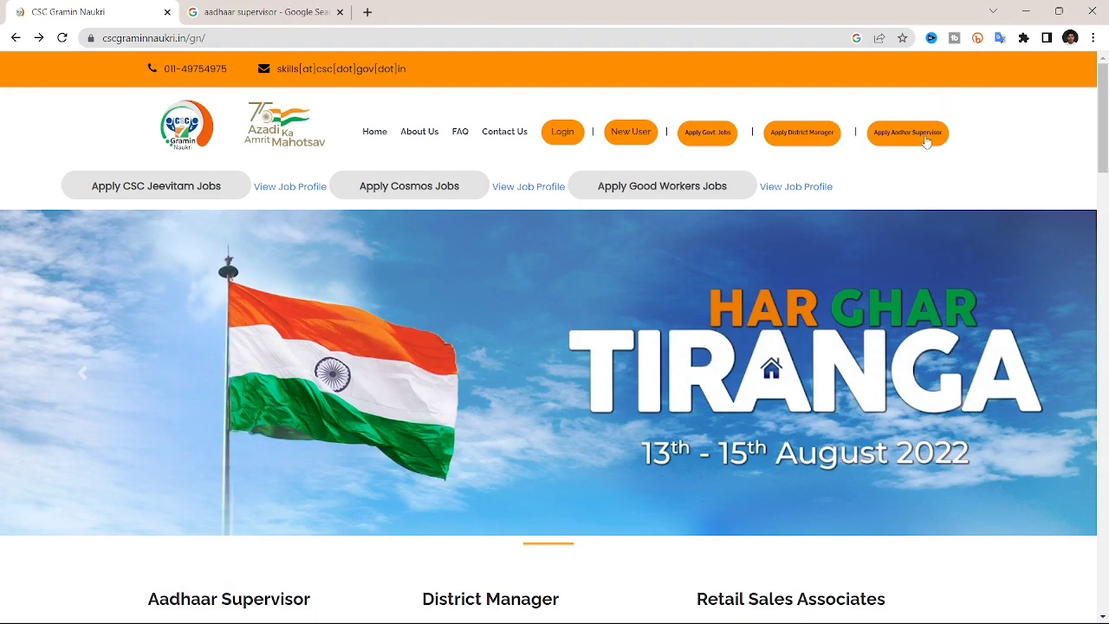
click(924, 136)
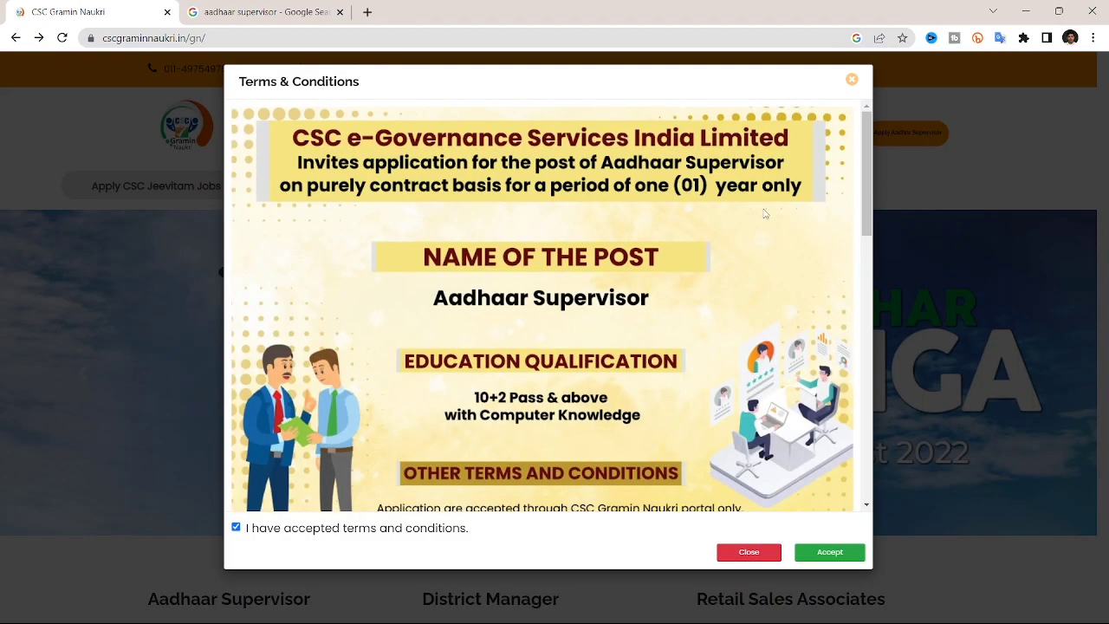
scroll(764, 213, down, 5)
scroll(764, 214, down, 4)
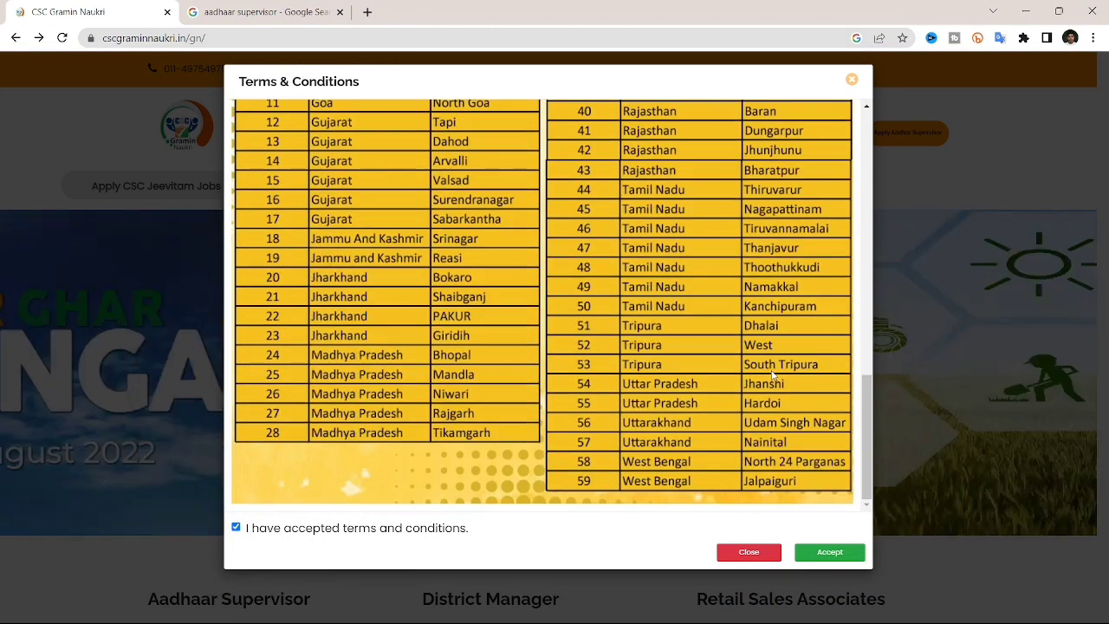
click(840, 554)
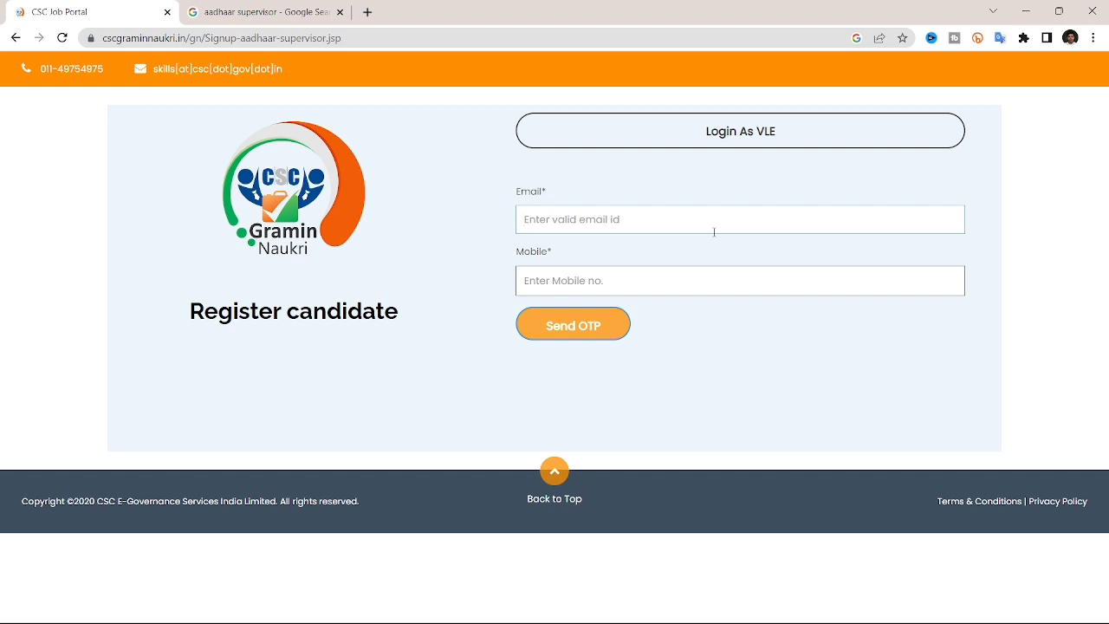
Step: Register the Aadhaar Supervisor candidate with the applicant's email and mobile number
drag(135, 501, 140, 501)
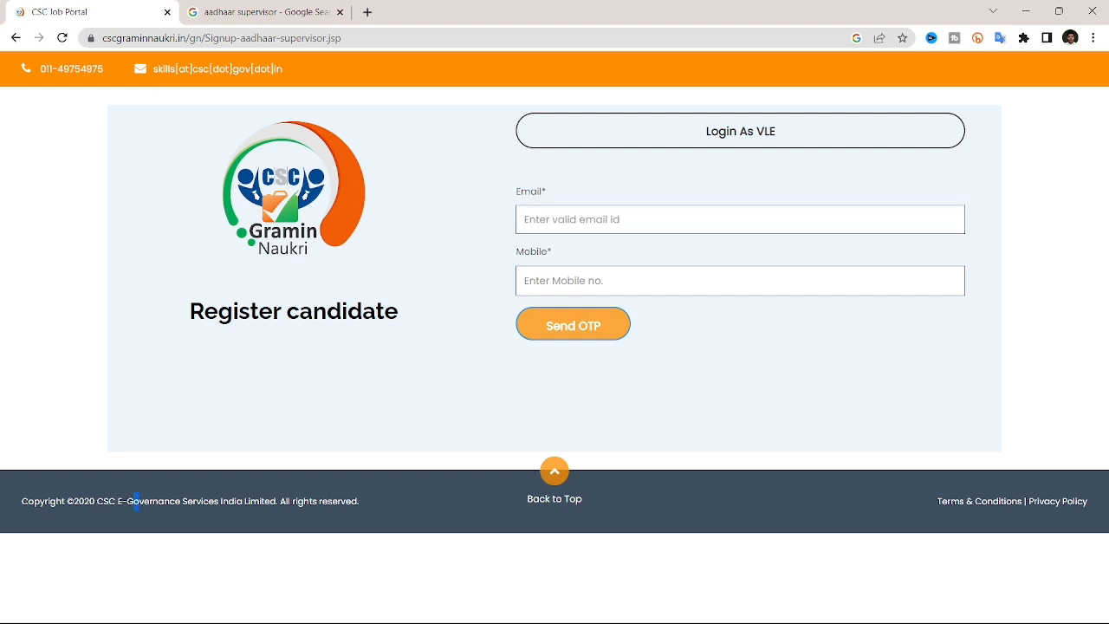
click(594, 212)
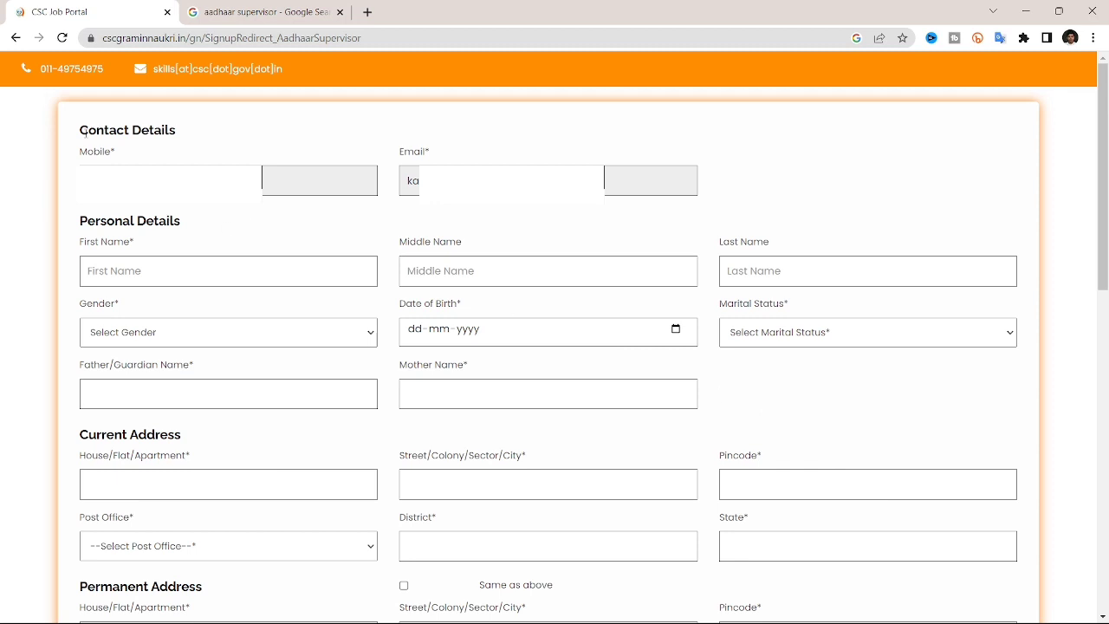
Step: In the application form's Education section, set the highest education to 12th and the education to HSC 12th Class
drag(84, 132, 463, 151)
scroll(523, 224, down, 2)
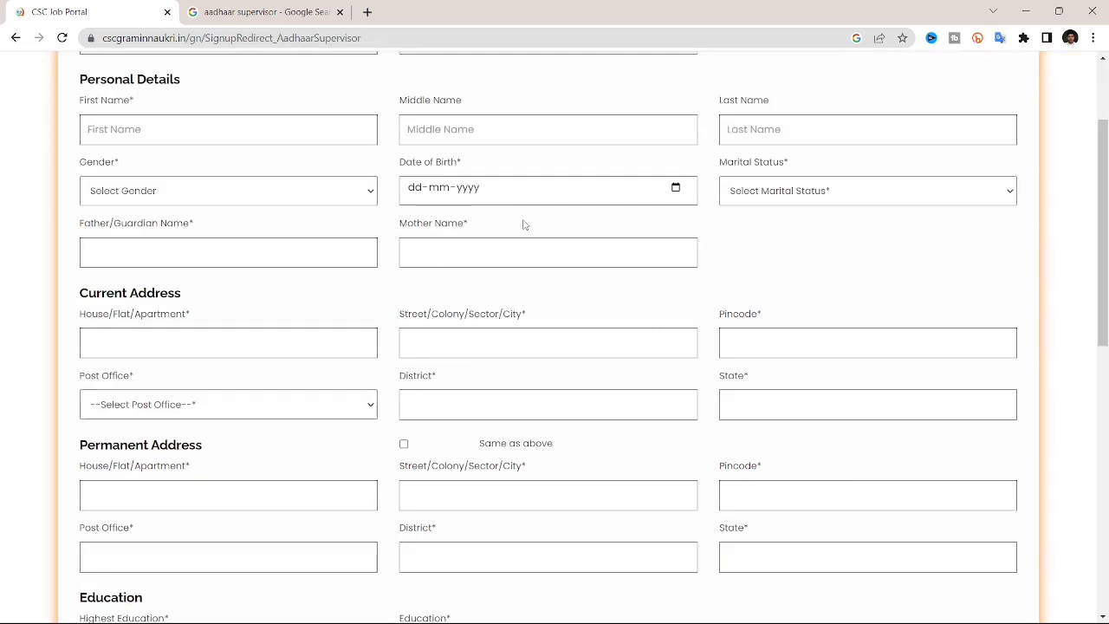
scroll(523, 223, down, 3)
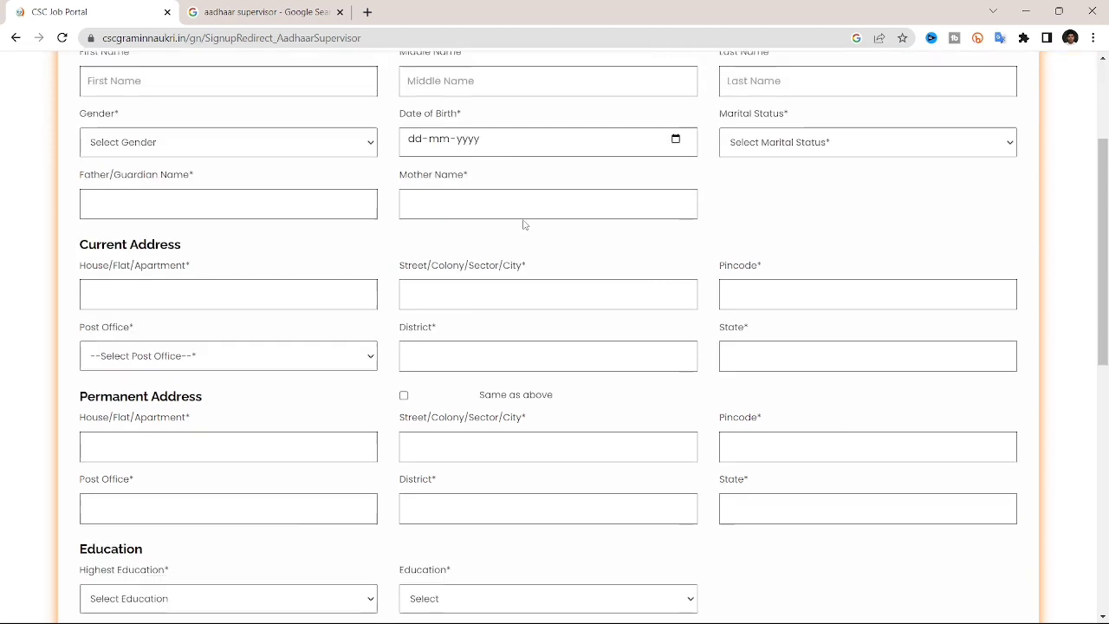
scroll(522, 224, down, 2)
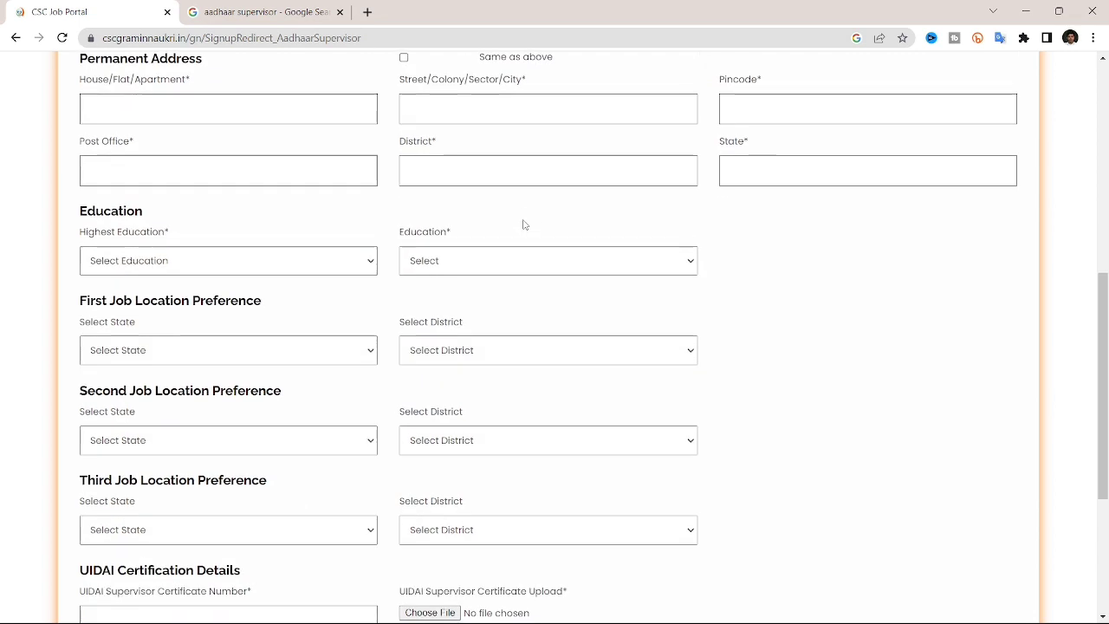
scroll(112, 257, down, 1)
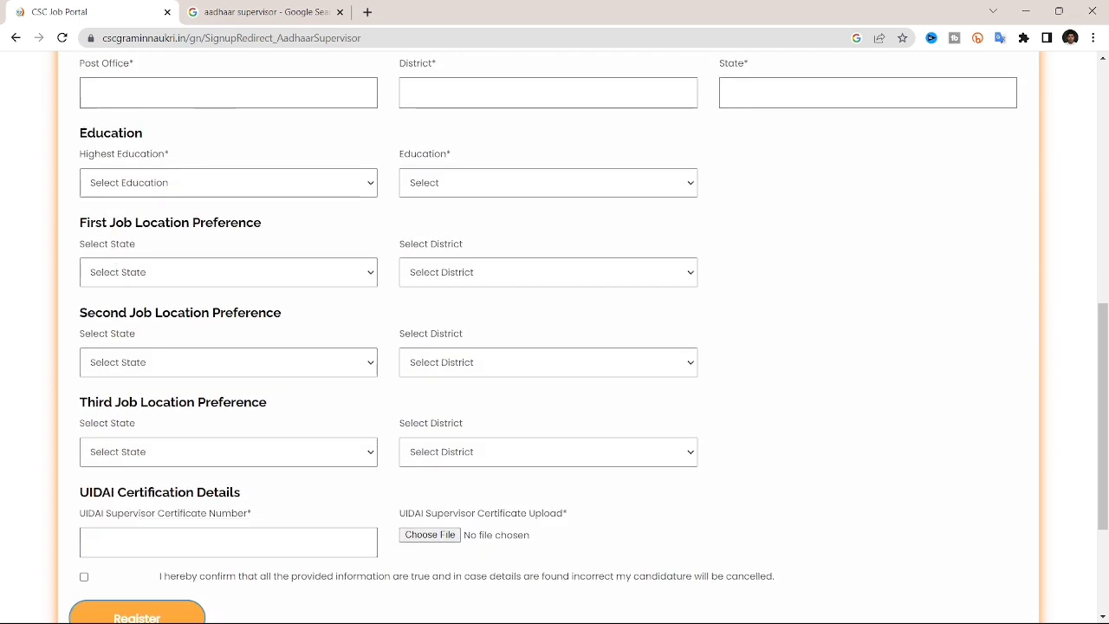
drag(79, 133, 145, 138)
click(234, 185)
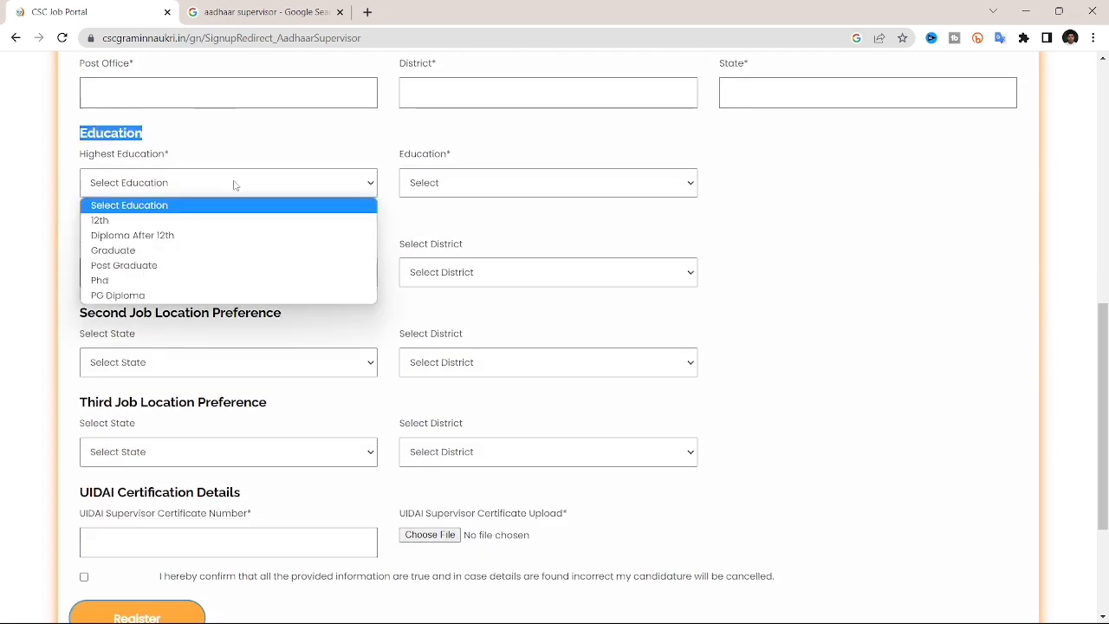
click(121, 220)
click(545, 173)
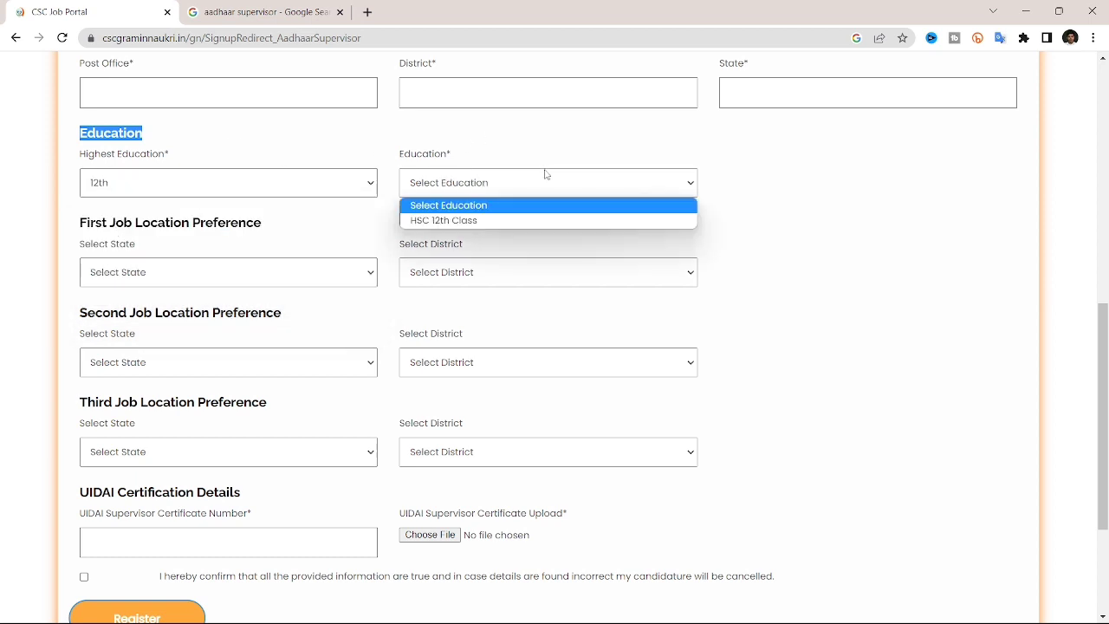
click(487, 221)
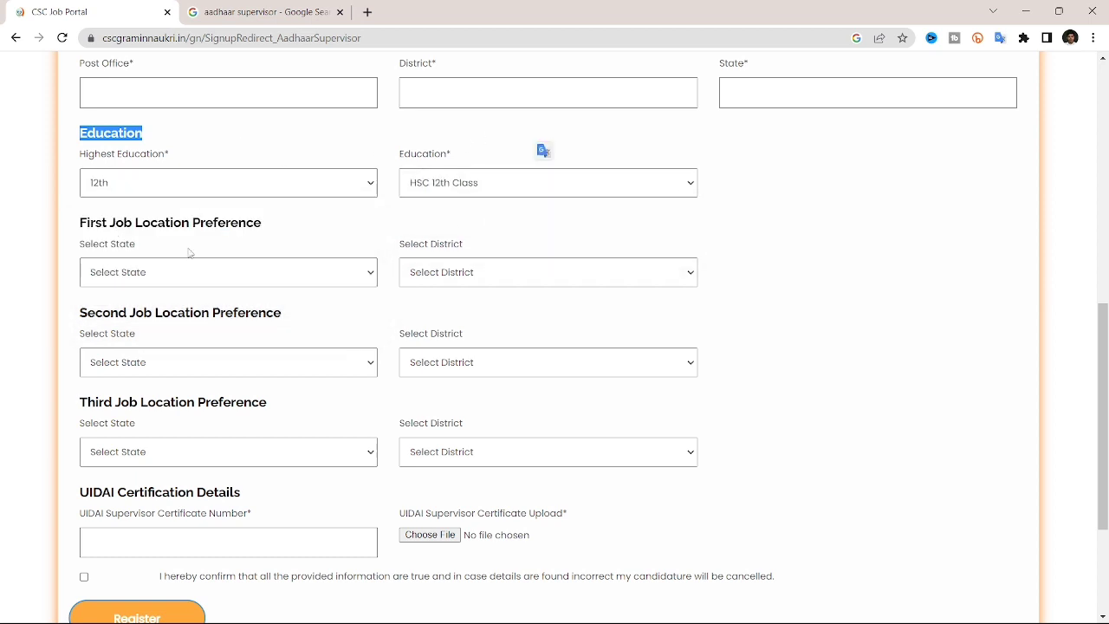
Step: Examine the first, second and third job location preference sections and the UIDAI supervisor certificate number and upload fields
scroll(49, 258, down, 1)
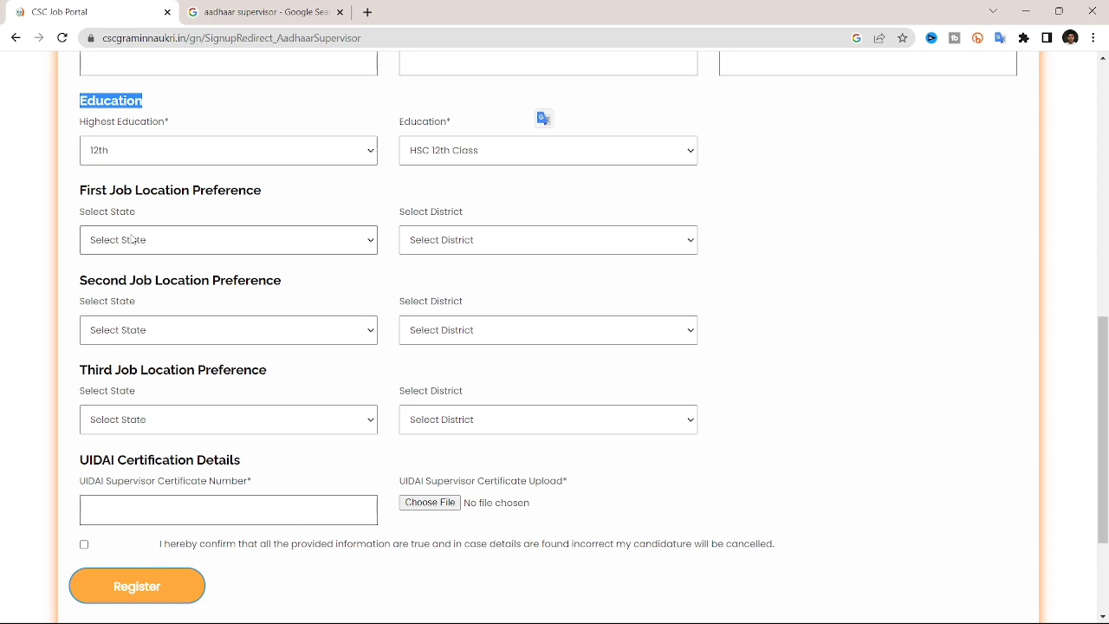
drag(80, 190, 261, 192)
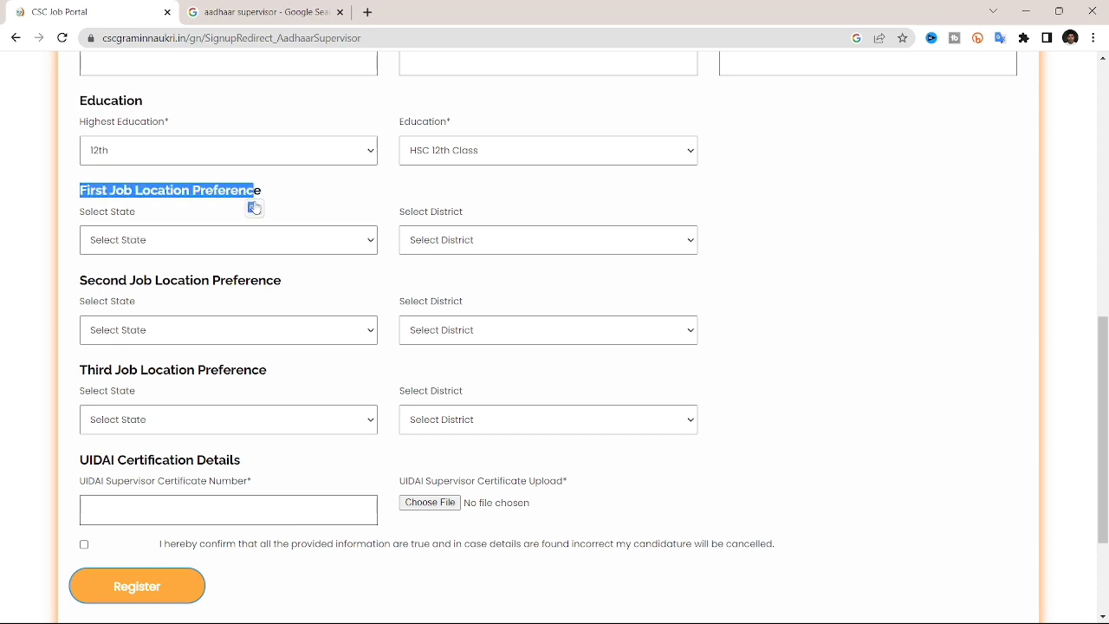
drag(87, 279, 184, 290)
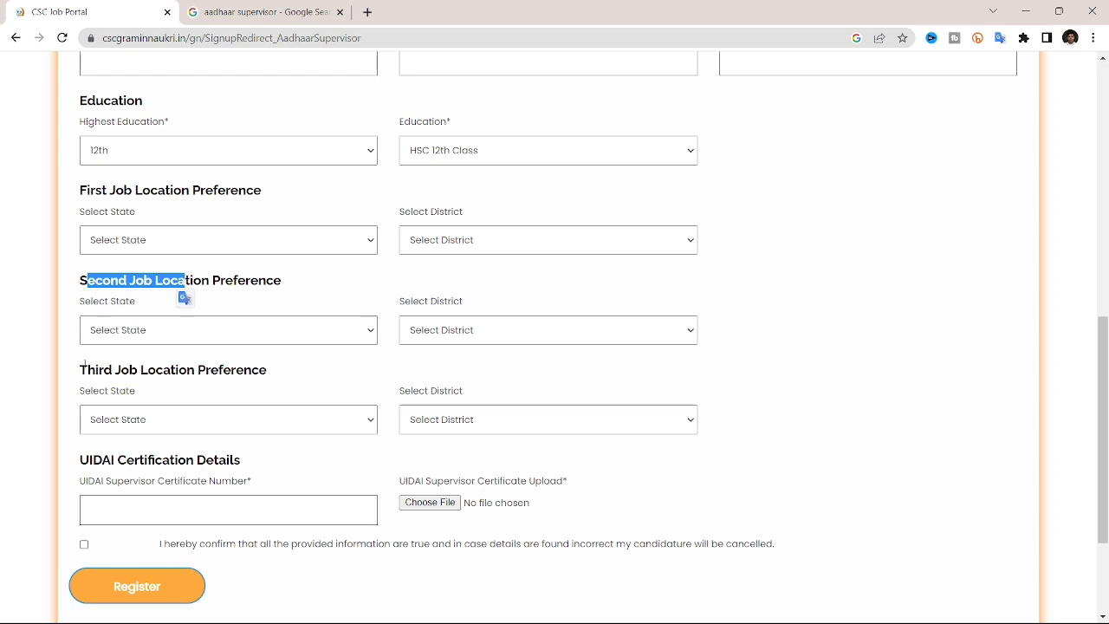
drag(80, 370, 218, 371)
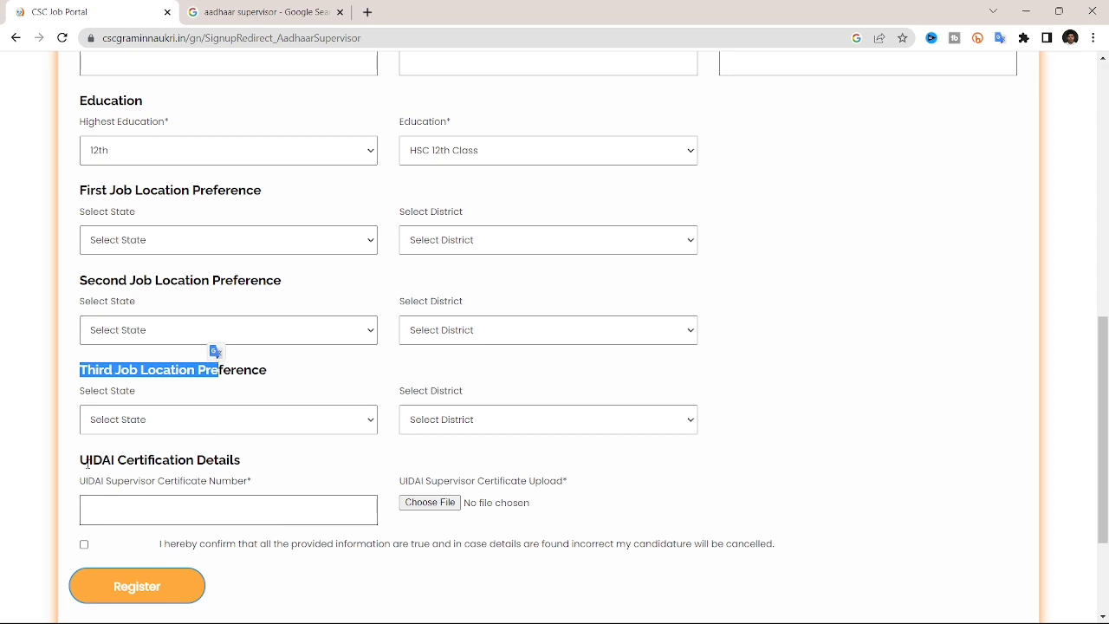
drag(81, 463, 284, 450)
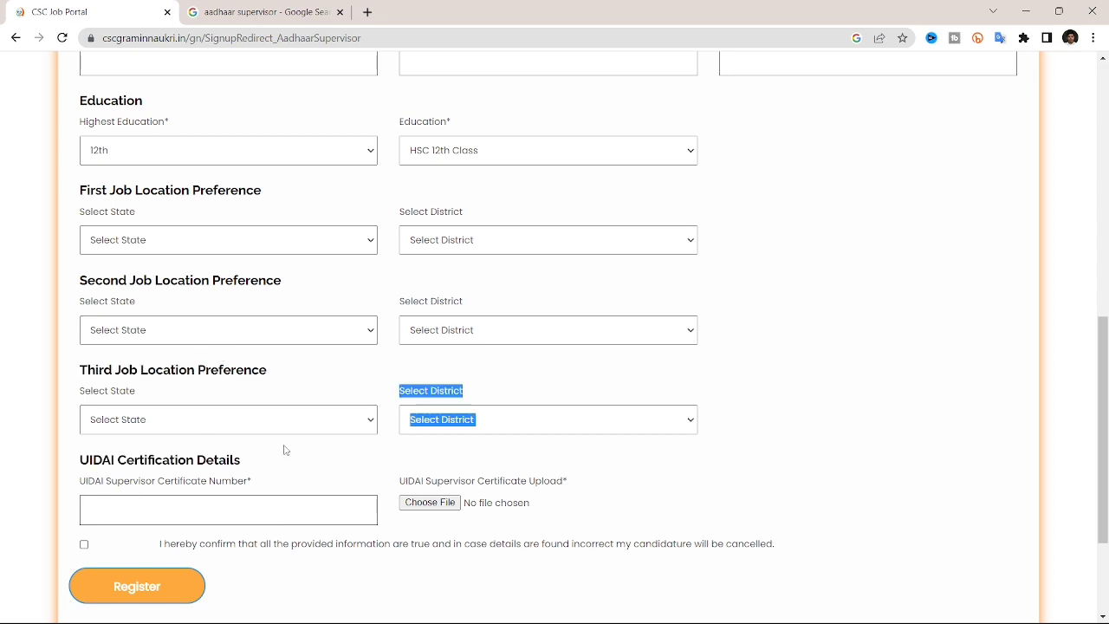
click(284, 450)
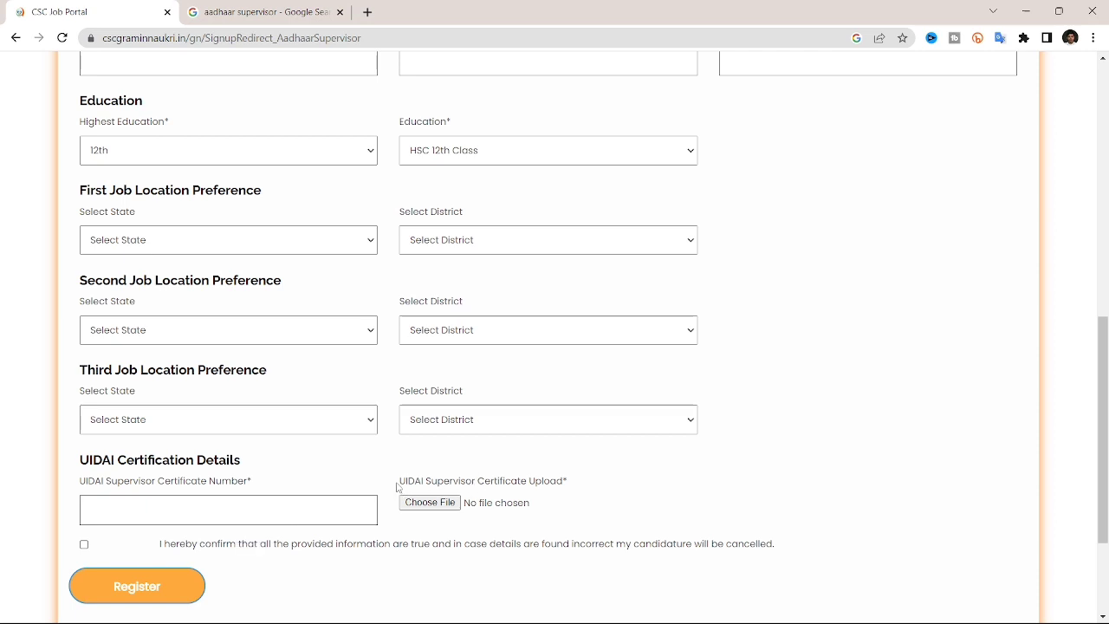
drag(398, 482, 475, 485)
click(475, 486)
triple_click(558, 481)
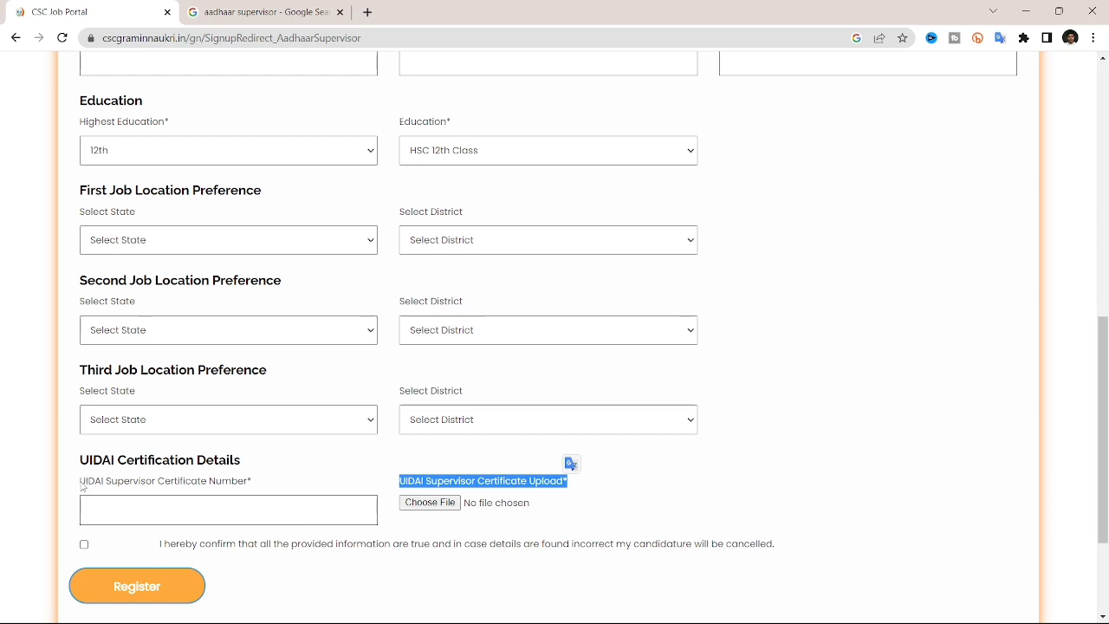
drag(80, 481, 274, 481)
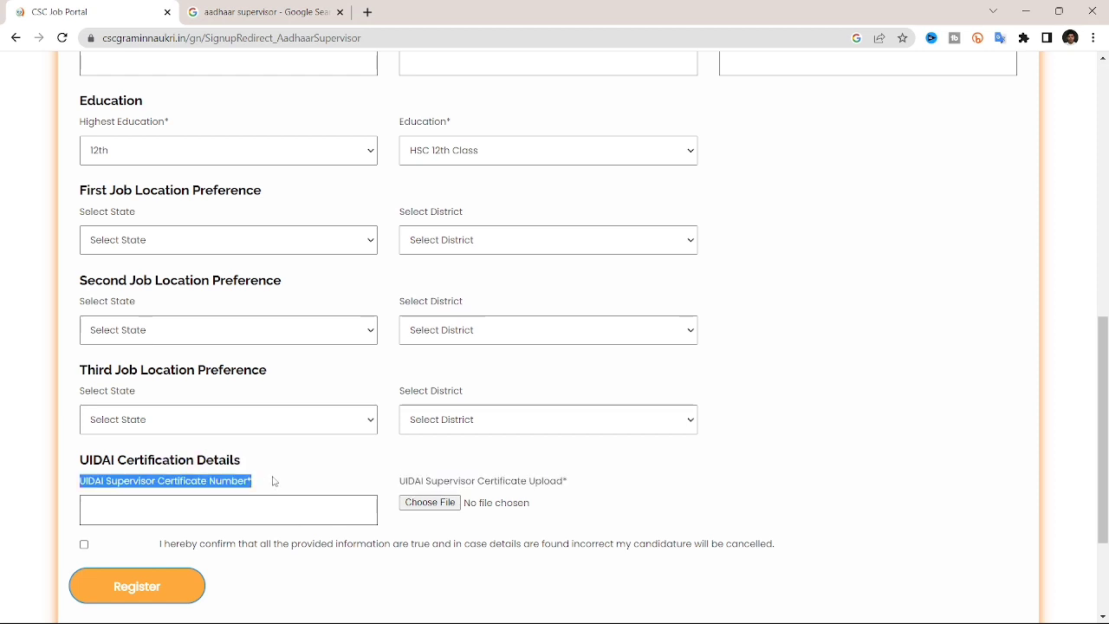